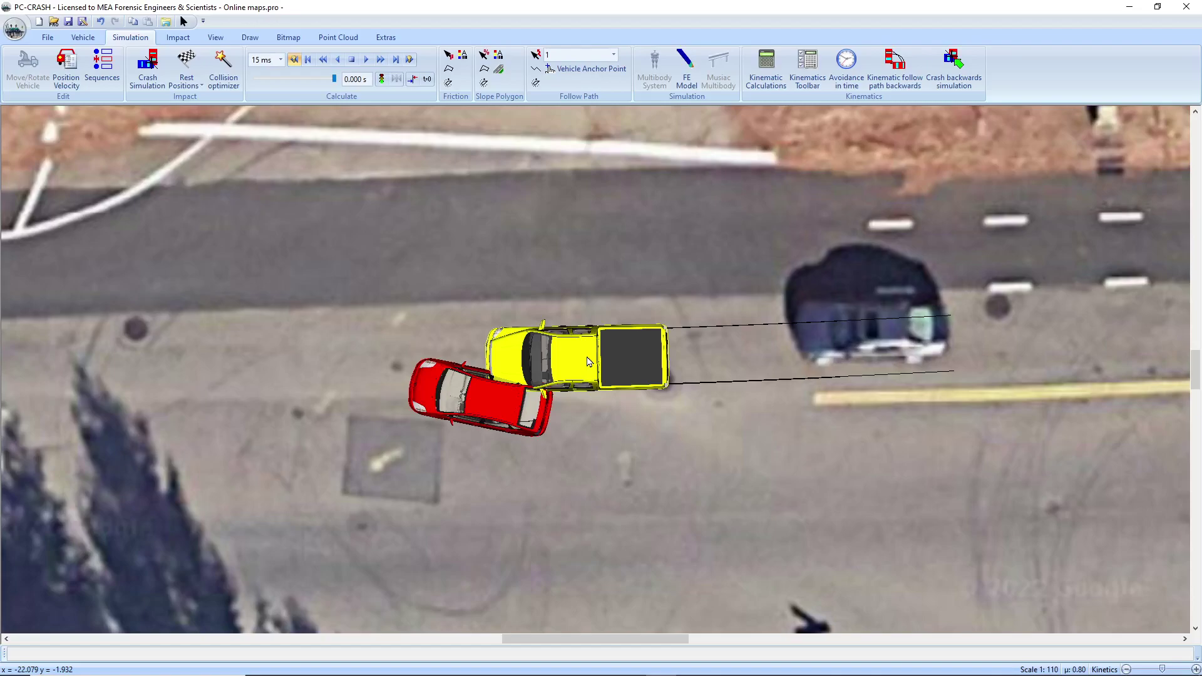
Zoom out and back in around the yellow pickup and red car, then show the Extras tools.
scroll(569, 305, down, 10)
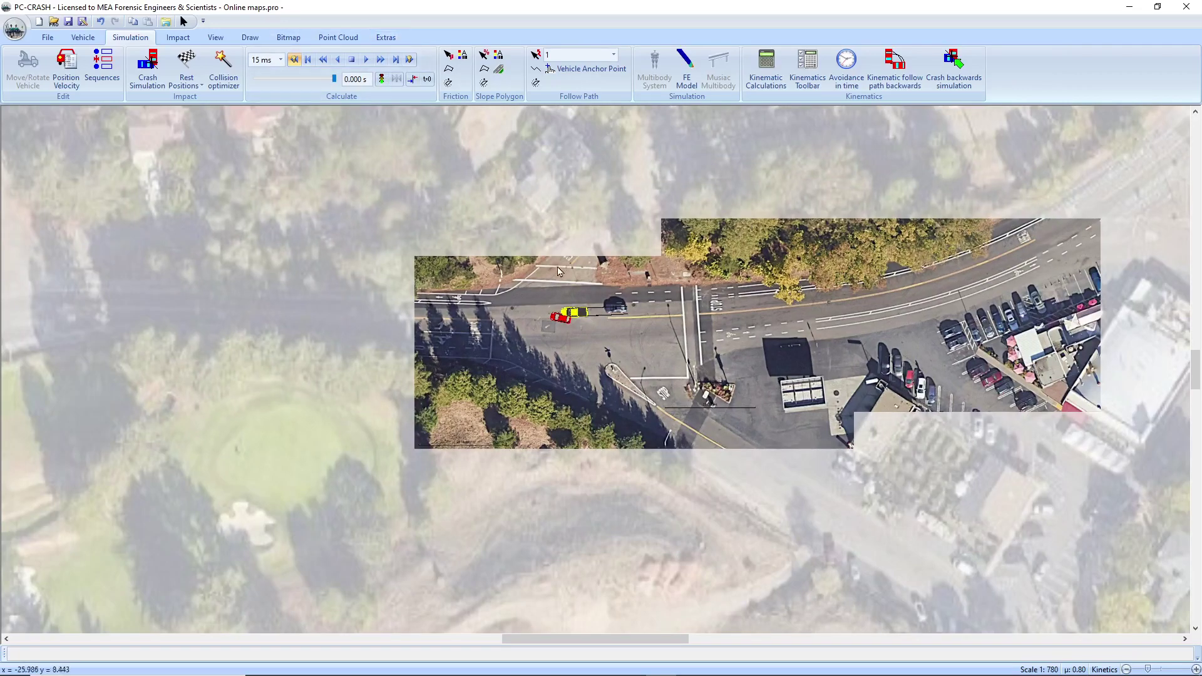
scroll(577, 312, up, 4)
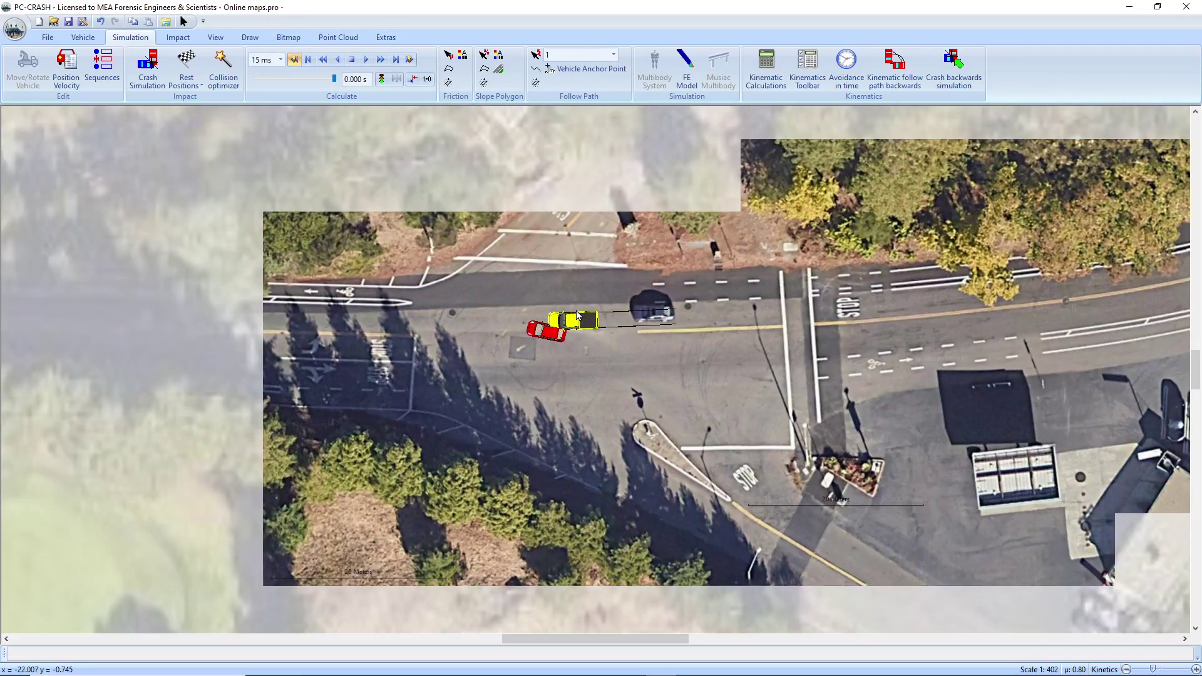
scroll(577, 315, up, 6)
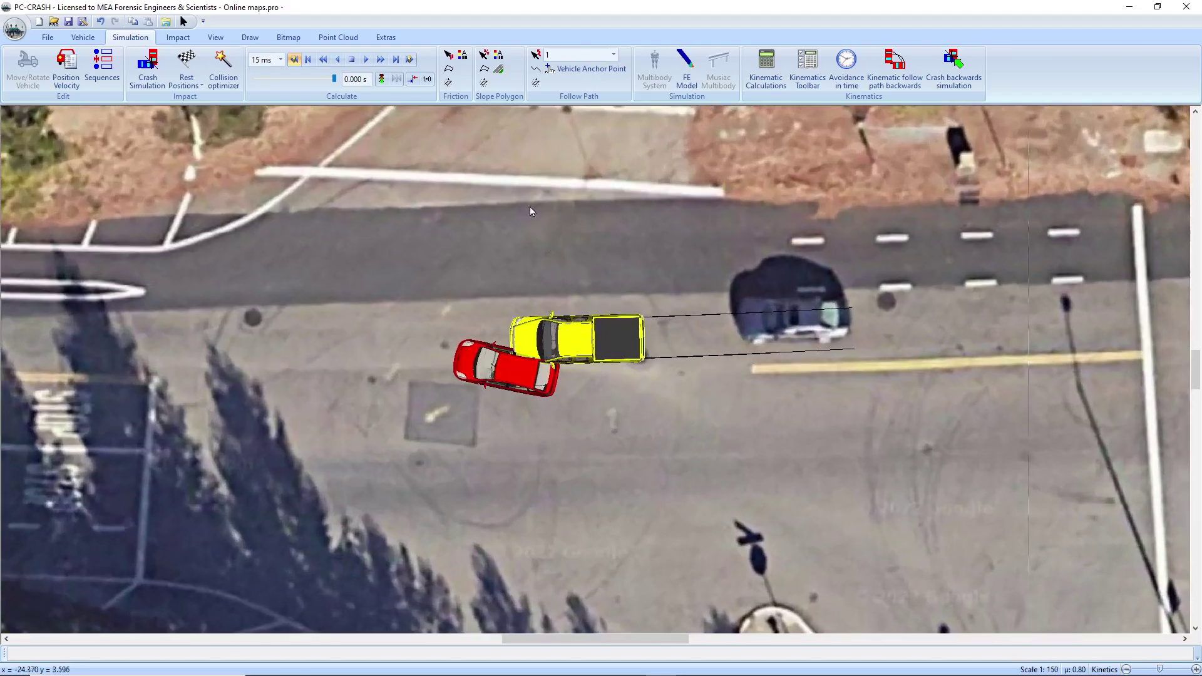
click(388, 39)
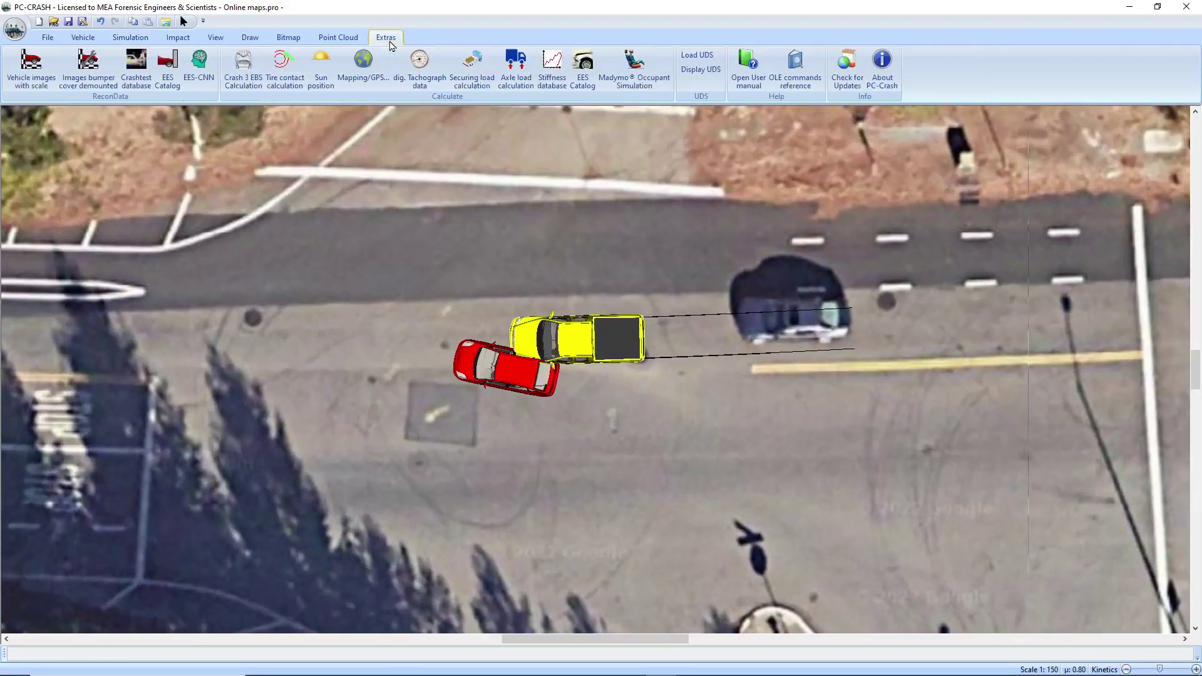
Try Sun position, dismiss the Unspecified error, and open the Mapping/GPS aerial Map window.
click(322, 67)
click(625, 370)
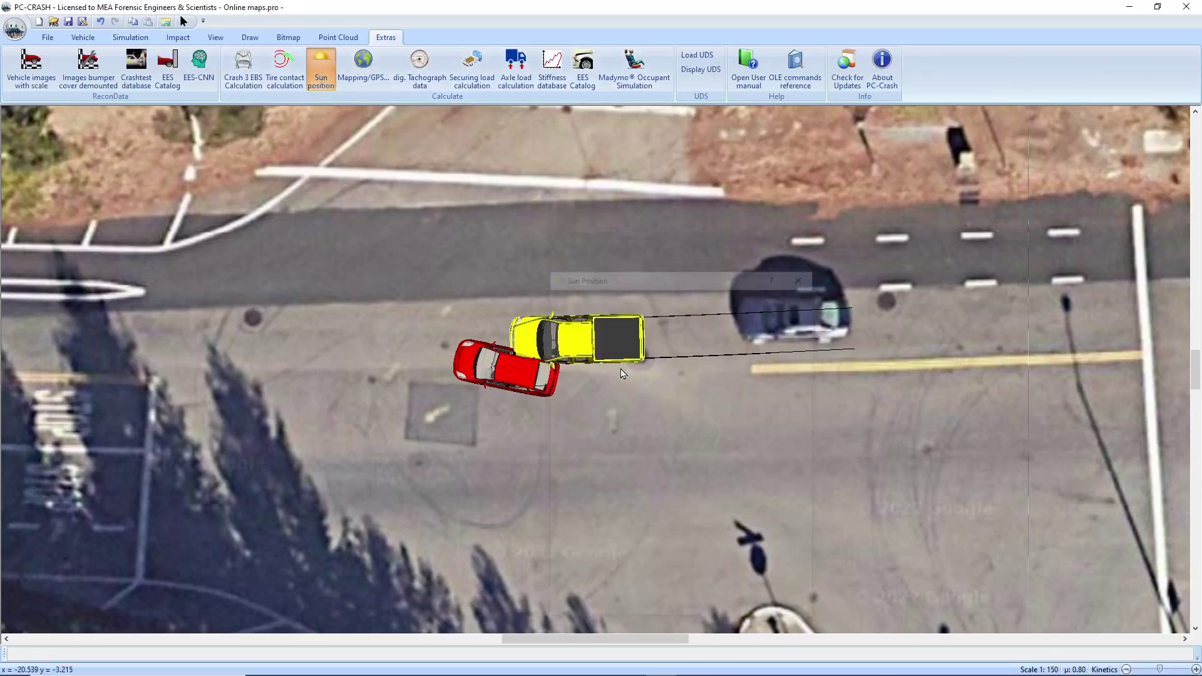
click(376, 82)
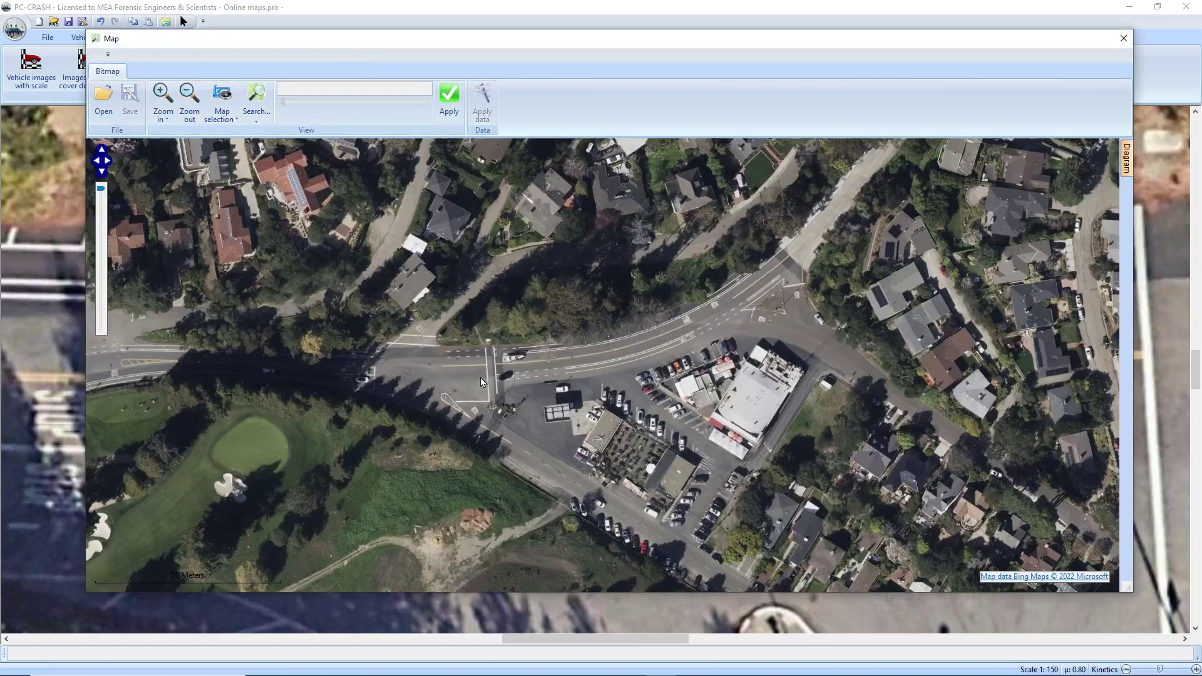
Choose Sun Position from the aerial map's context menu for this location.
right_click(462, 380)
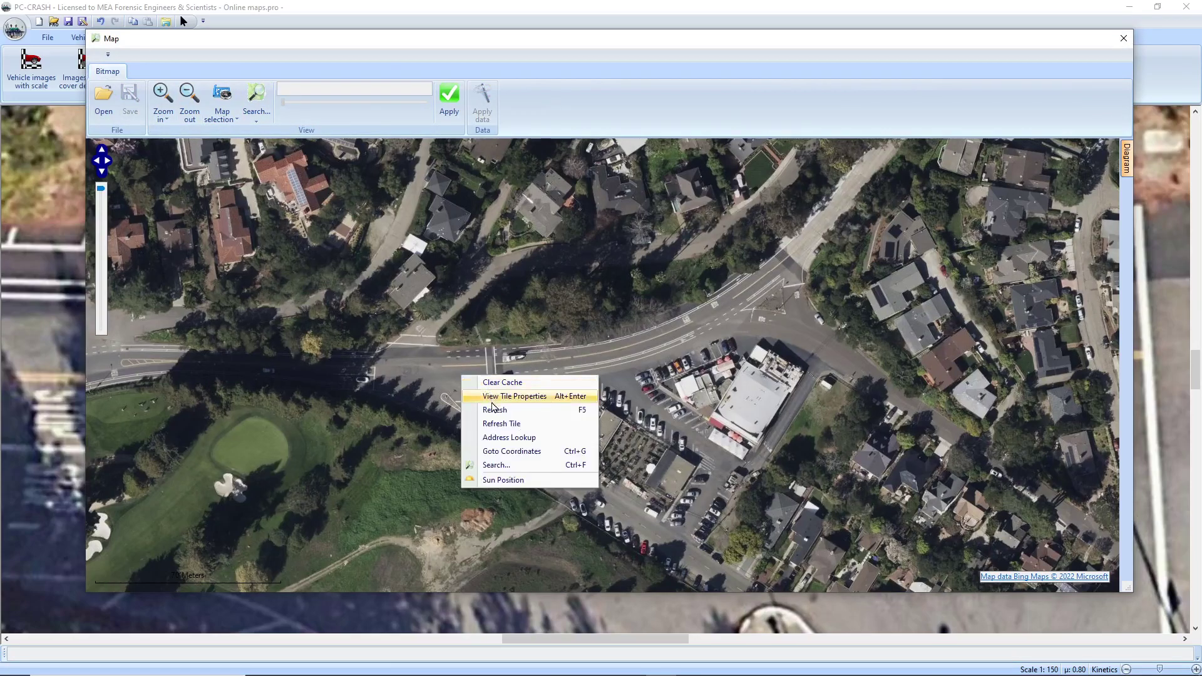
click(505, 481)
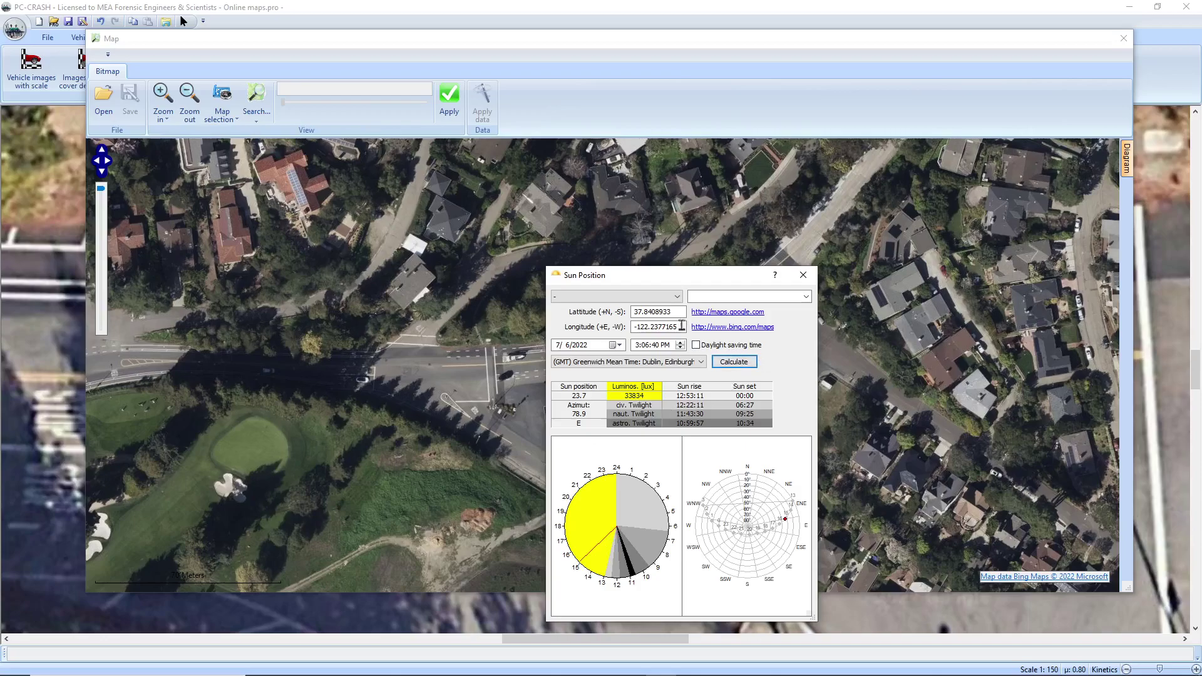
Calculate the sun position, then switch the time zone to Pacific Time.
click(734, 363)
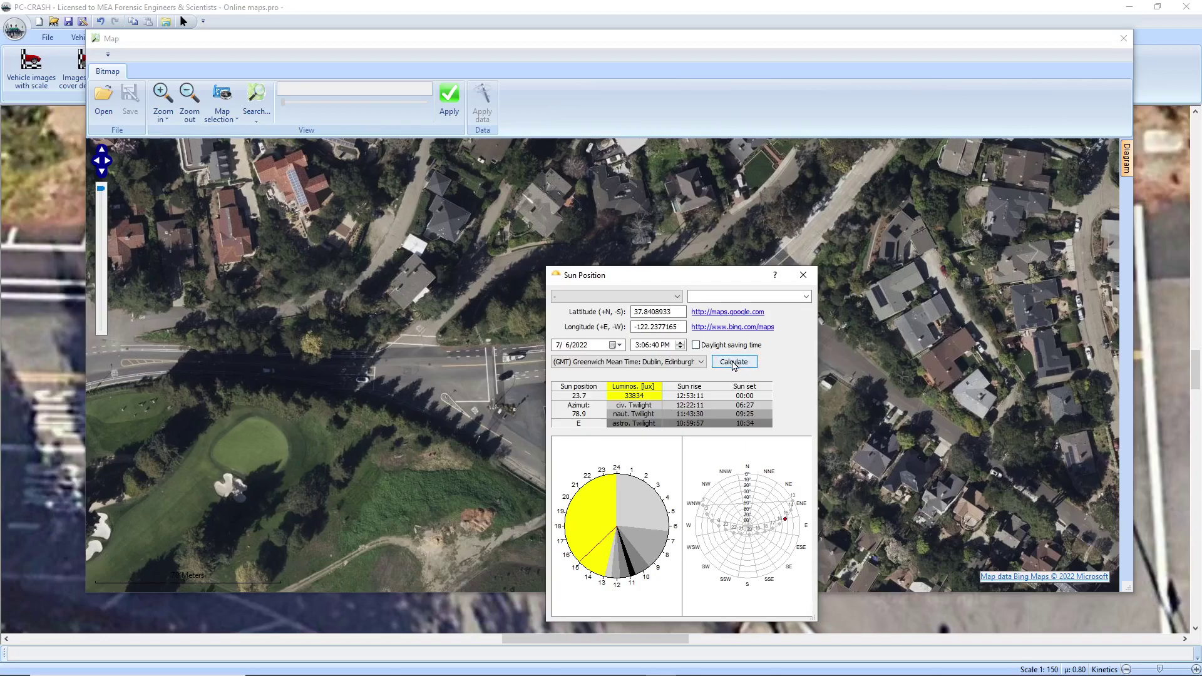
click(691, 363)
click(692, 363)
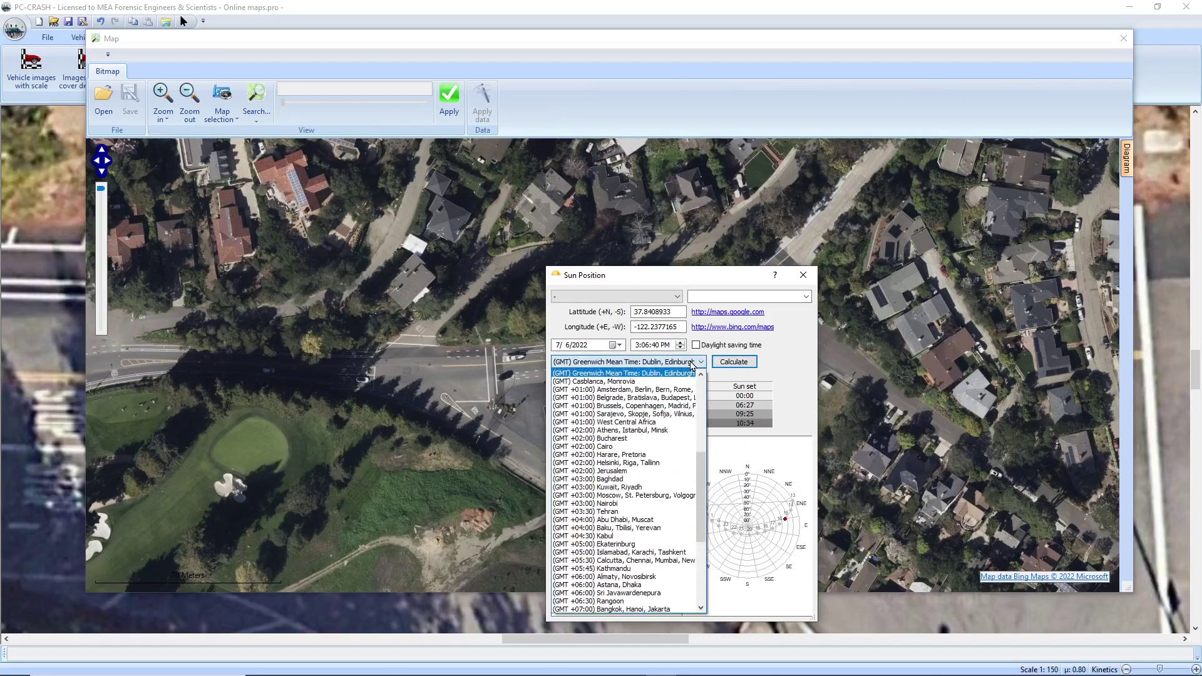
drag(703, 487, 710, 407)
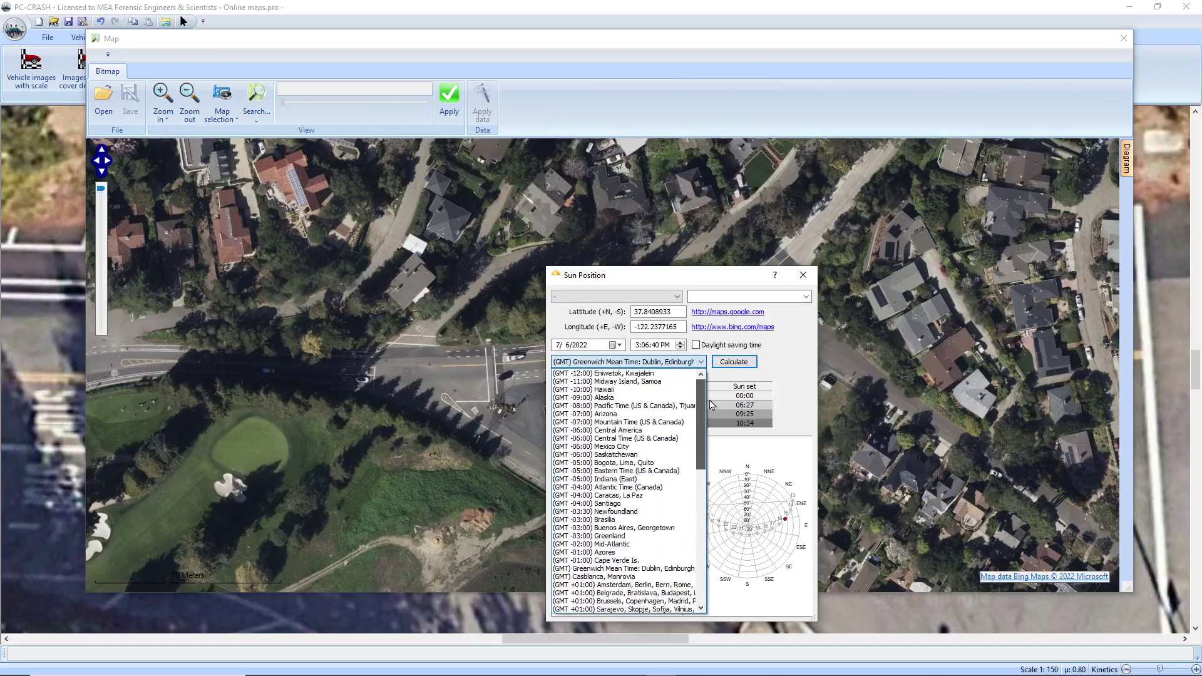
click(650, 407)
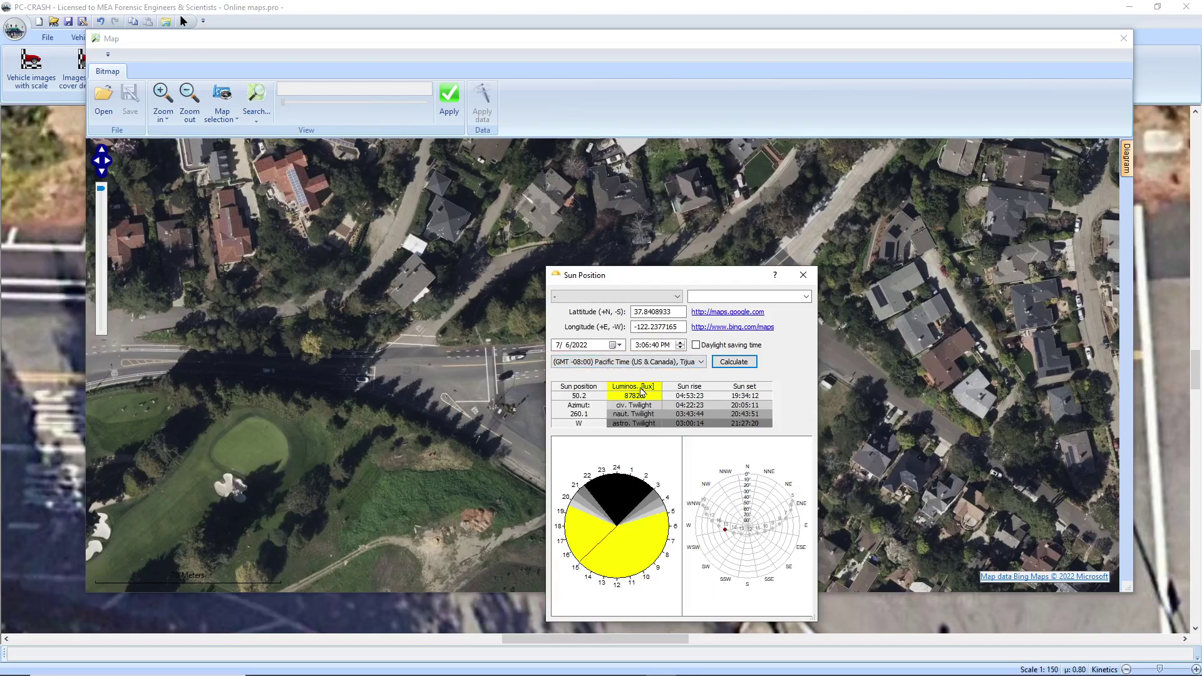
click(739, 361)
Set the date to 4/6/2022 and time to 6:06:40 PM, recalculate, and close both windows.
click(561, 347)
key(Tab)
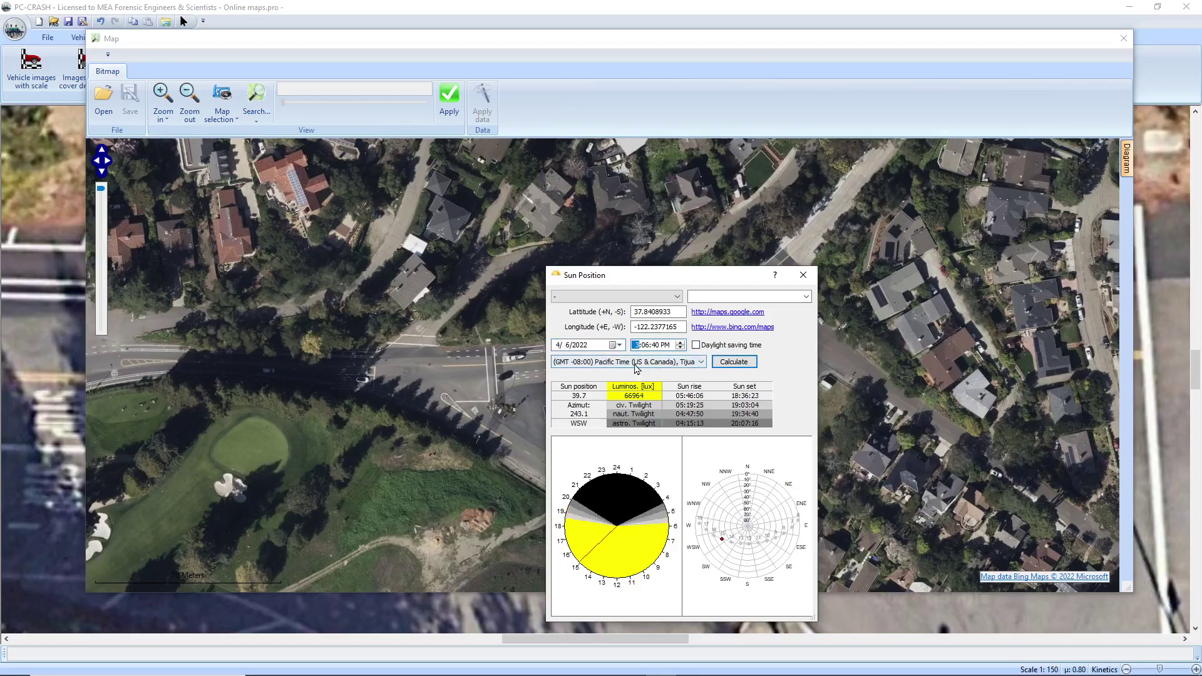
click(682, 343)
click(682, 343)
click(683, 343)
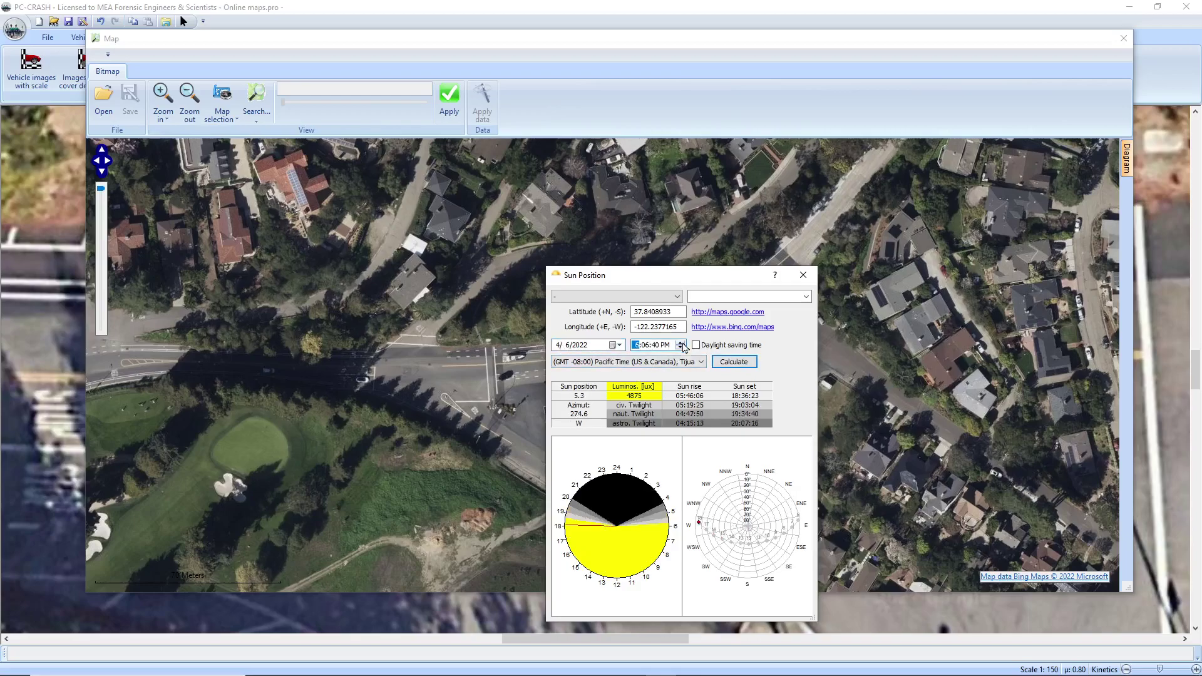
click(736, 363)
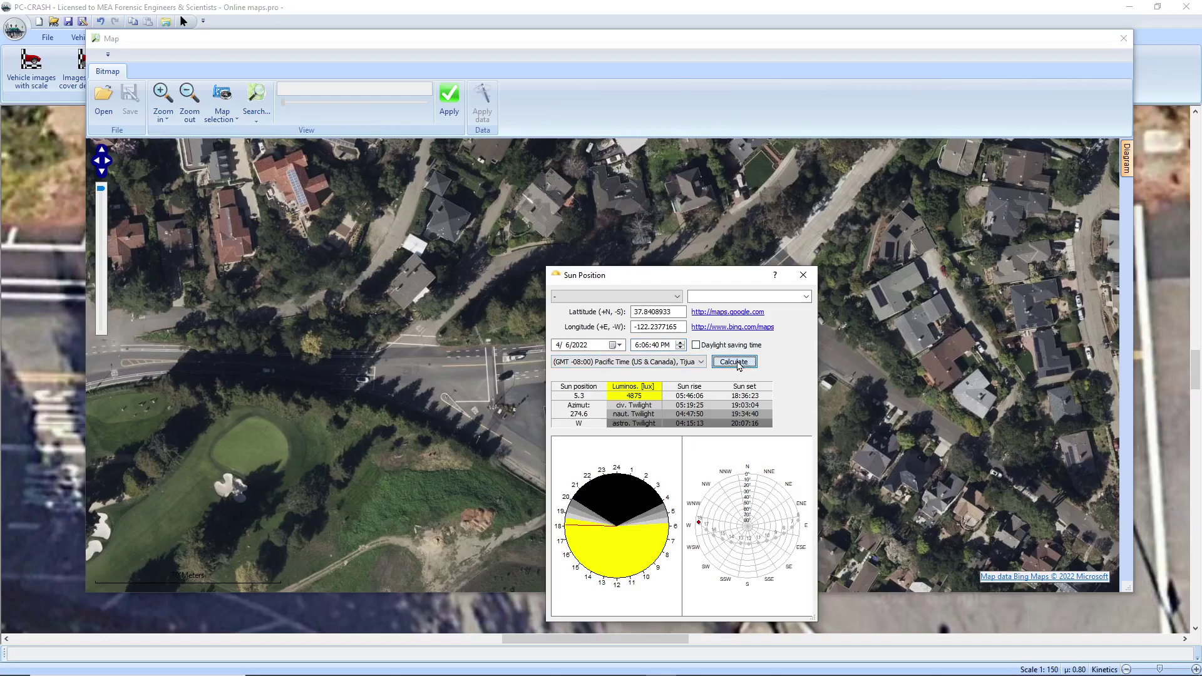
click(803, 275)
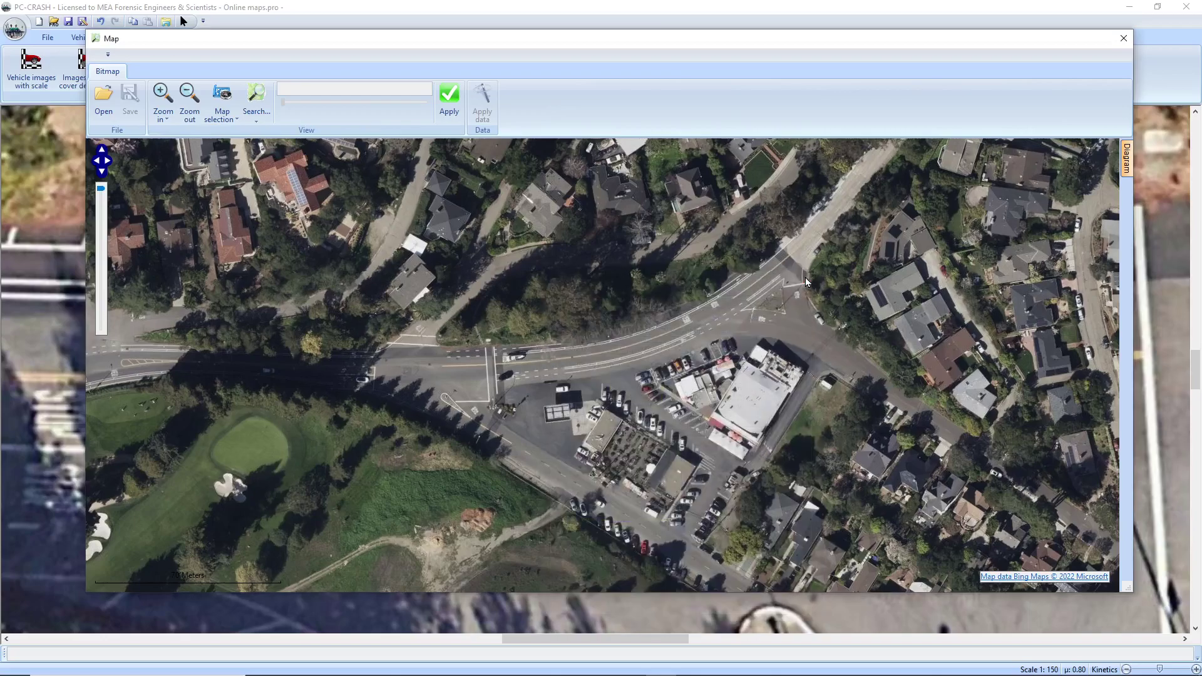
click(1124, 40)
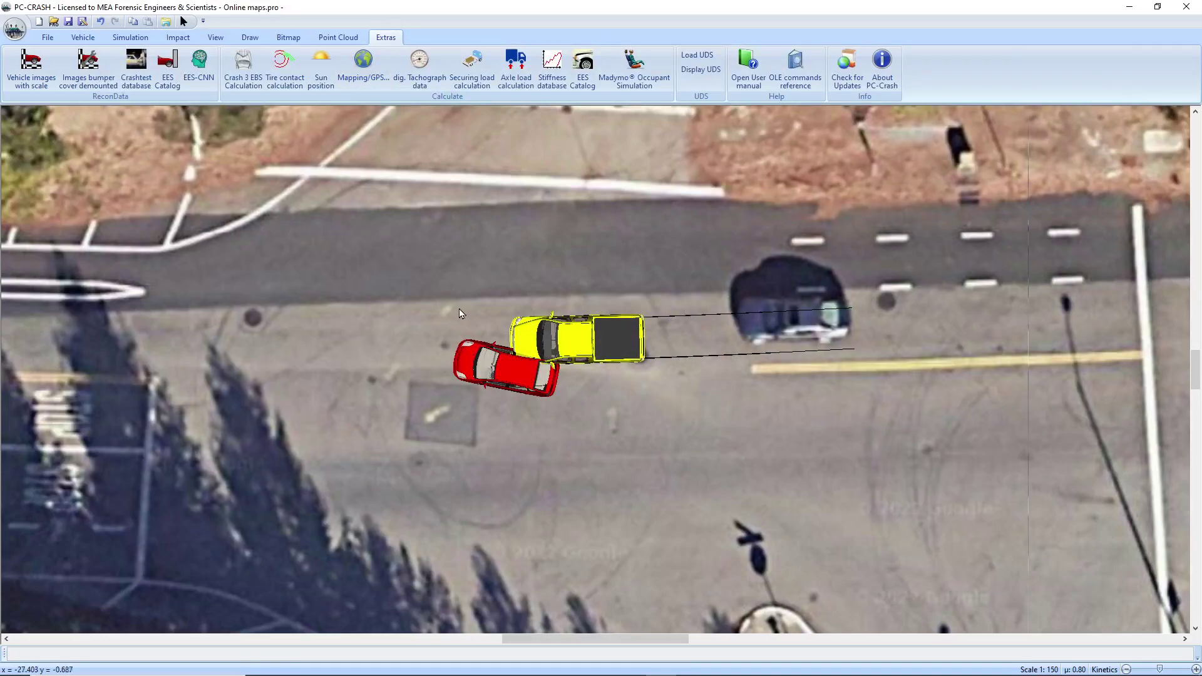
Open the 3D Visualization with F10 and zoom in on the red car.
key(F10)
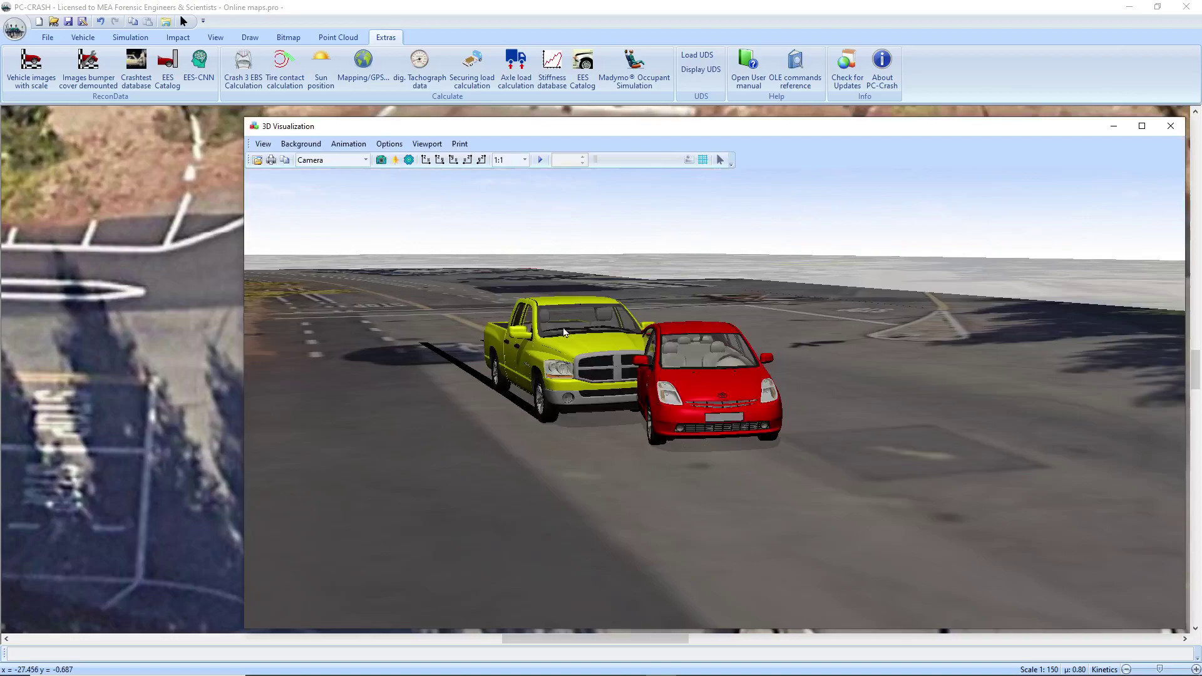
drag(586, 367, 885, 359)
scroll(531, 350, up, 5)
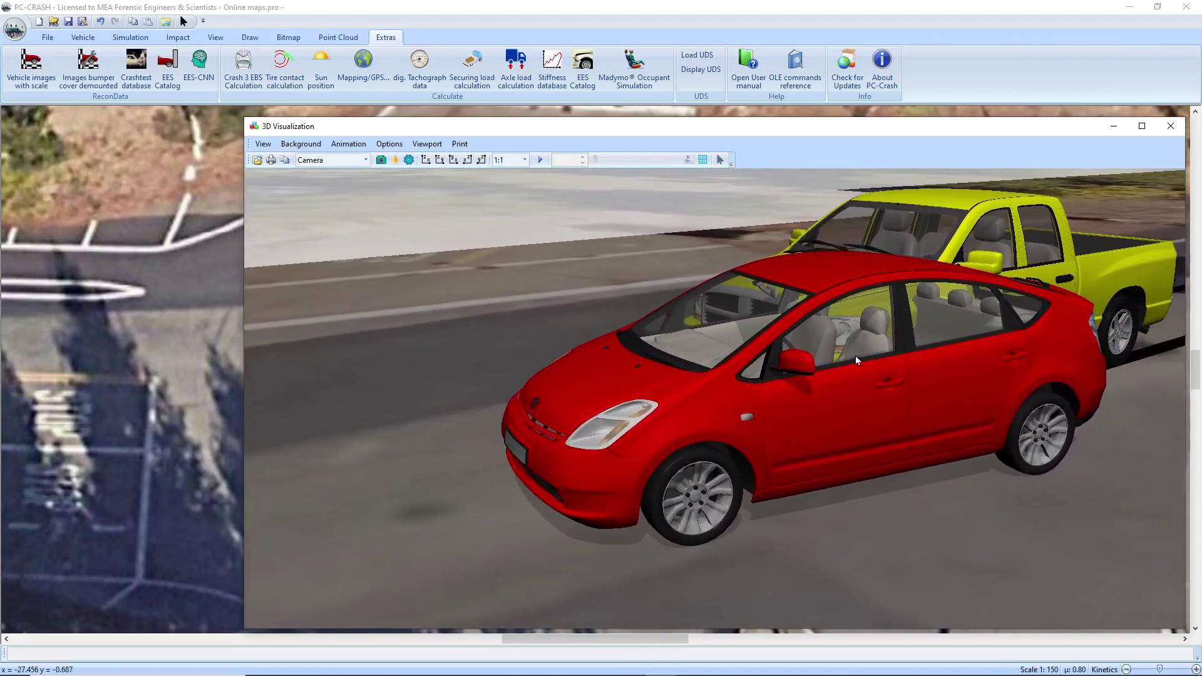
Enable light 2 at the calculated sun position, not behind the camera, at 150% intensity, and apply.
click(395, 161)
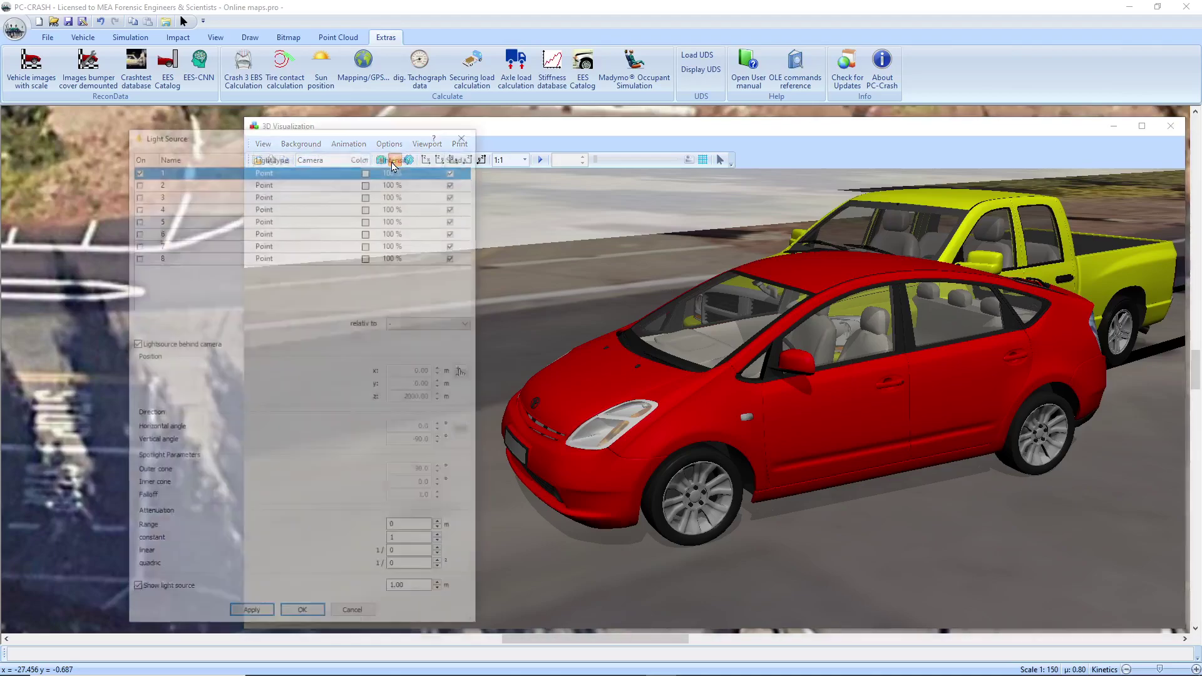
click(135, 183)
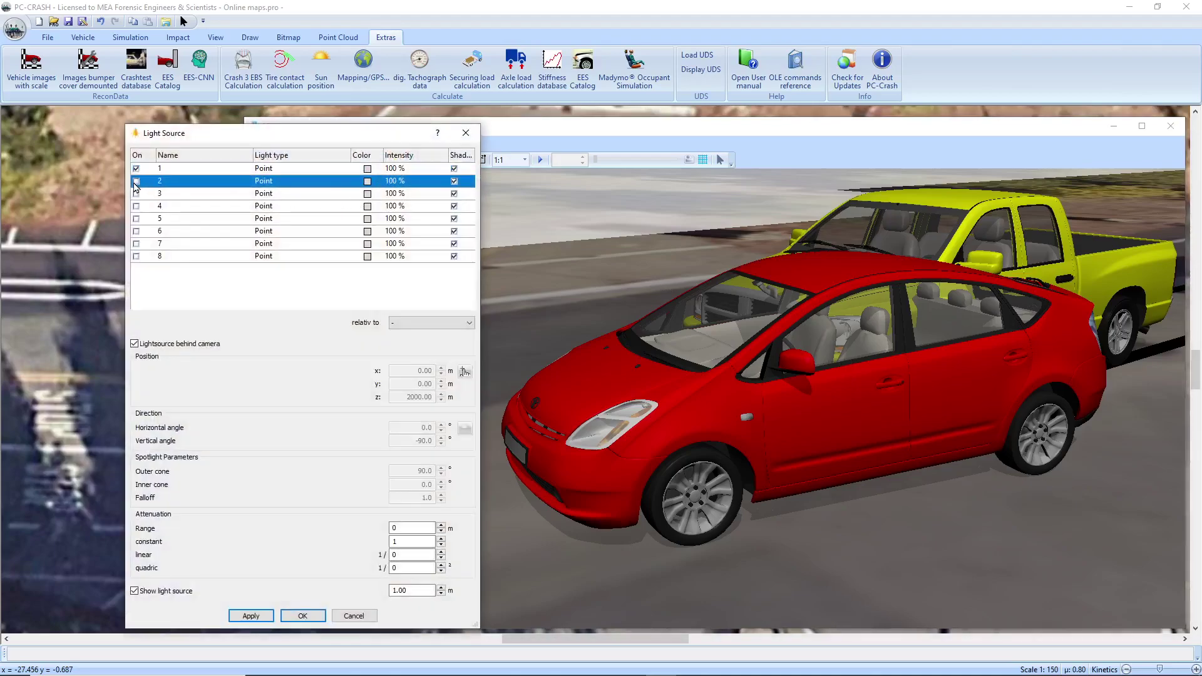
click(134, 344)
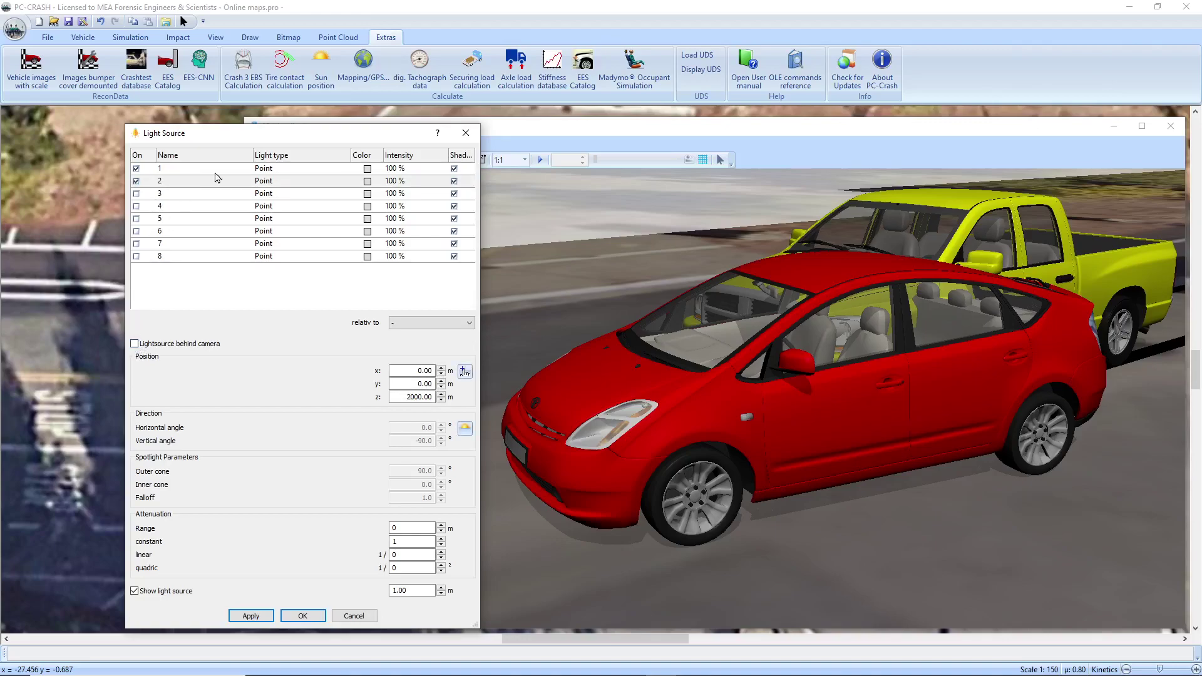
click(467, 433)
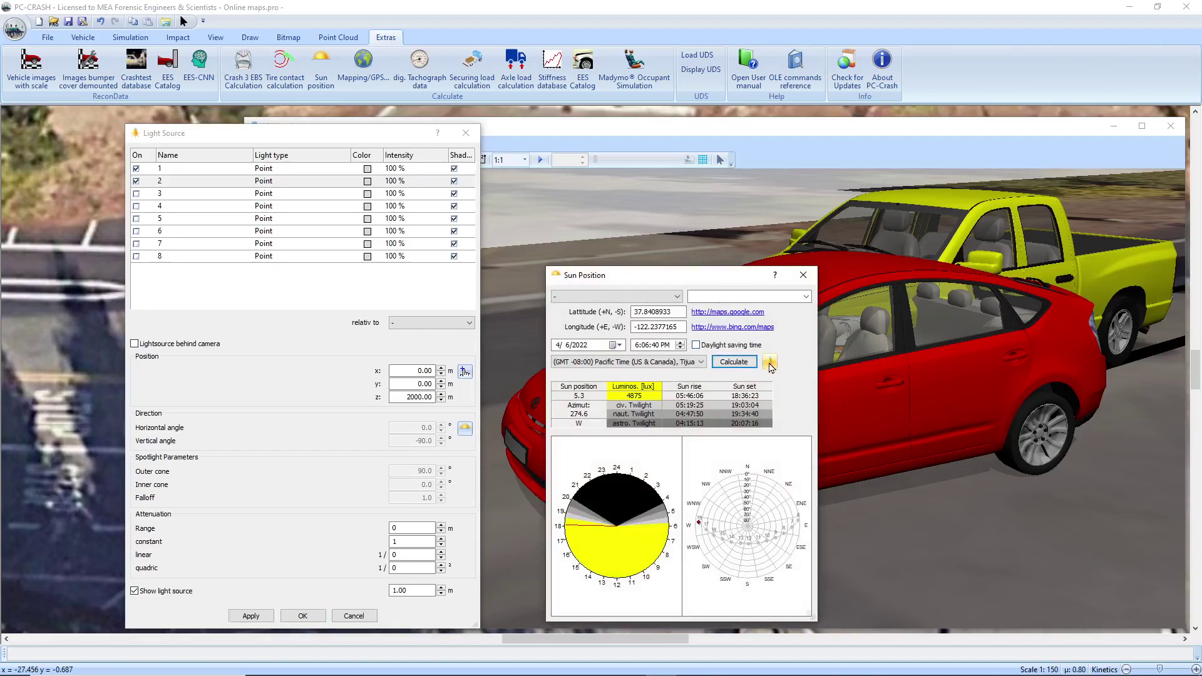
click(770, 362)
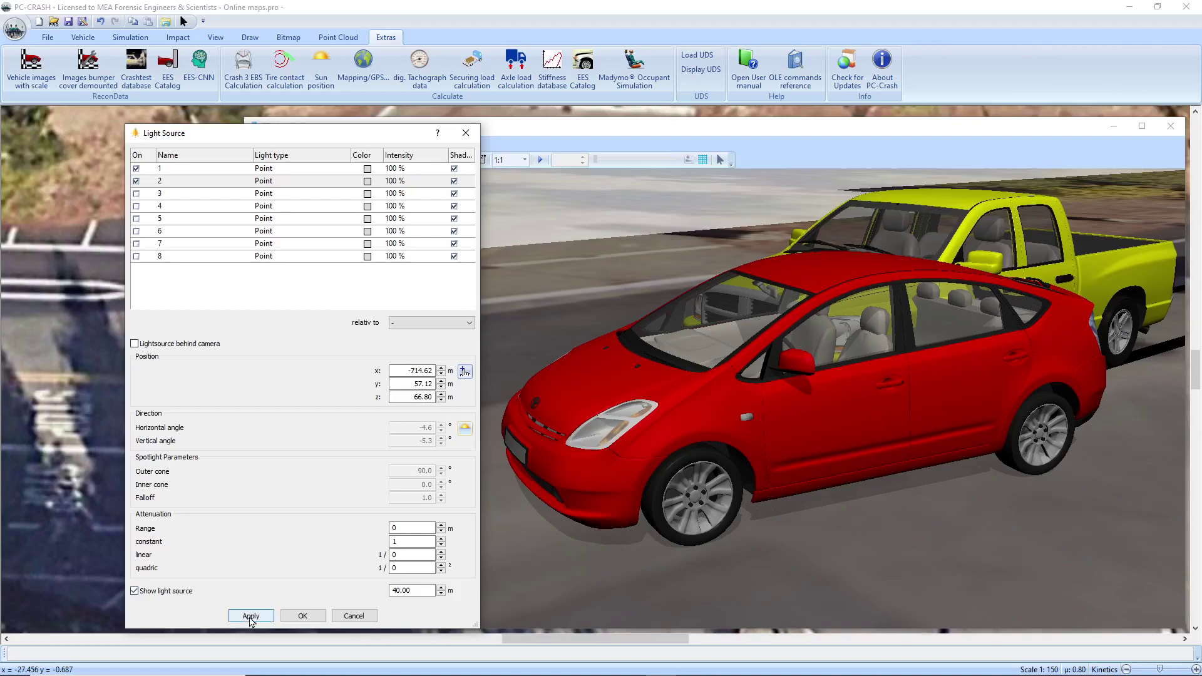
click(401, 180)
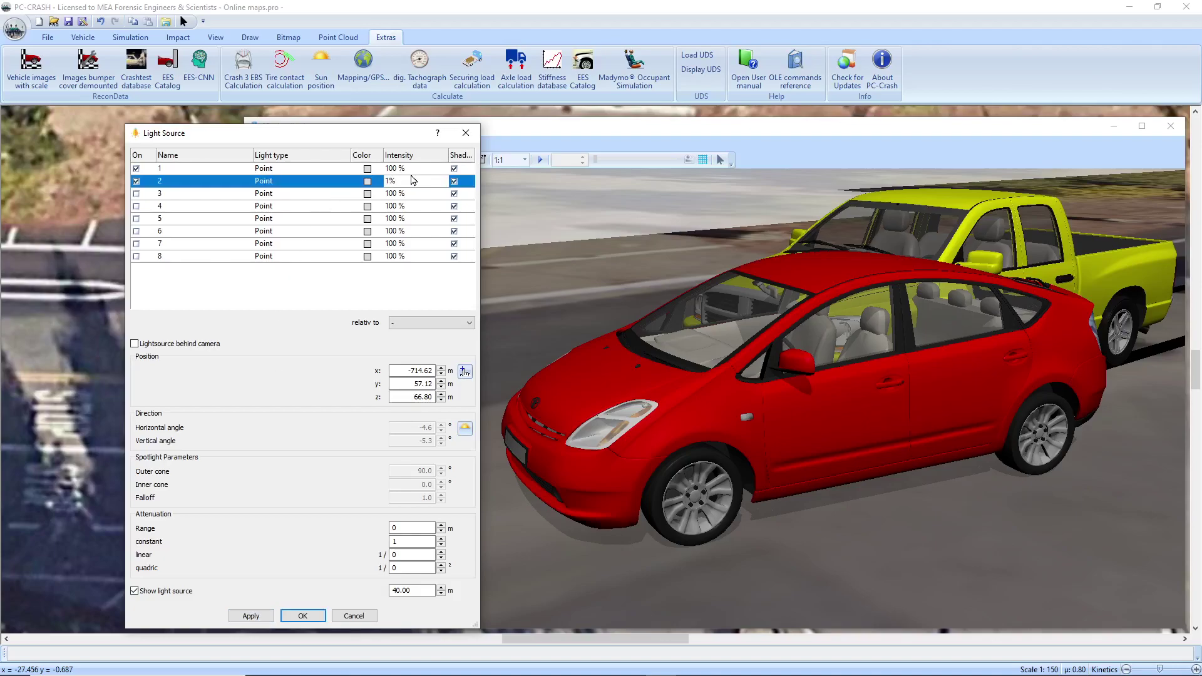
click(256, 617)
Close the light settings and orbit to an elevated view of both cars and the skid marks.
click(301, 617)
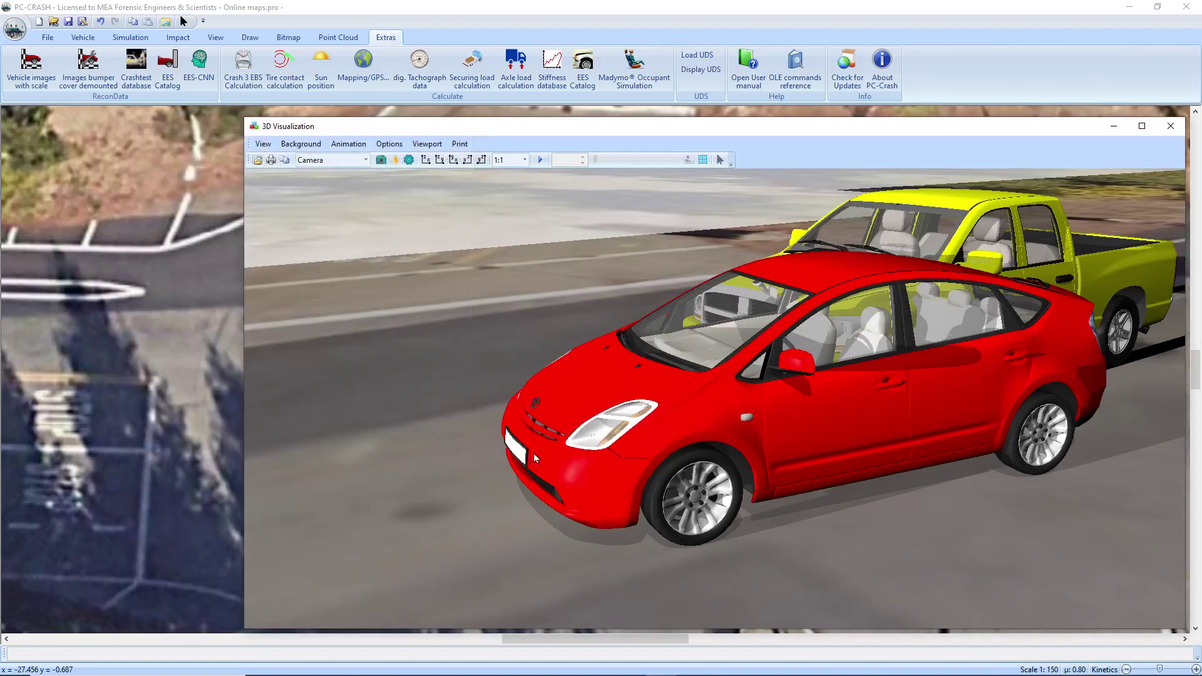
drag(593, 452, 859, 448)
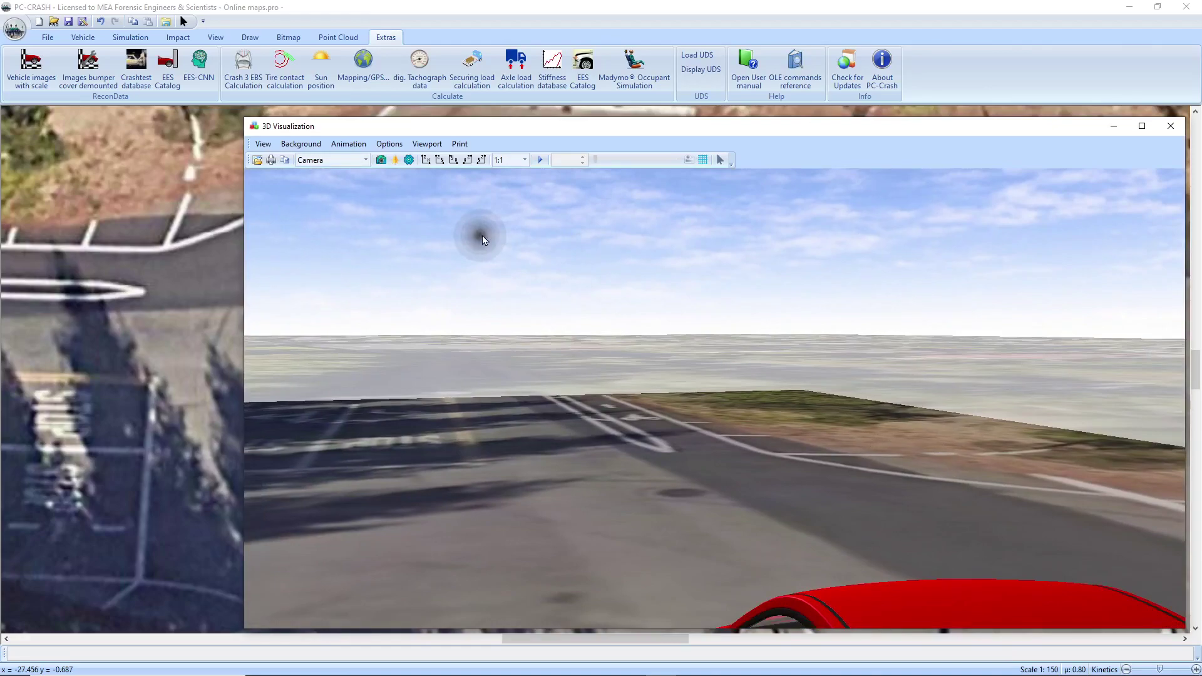
drag(771, 336, 482, 207)
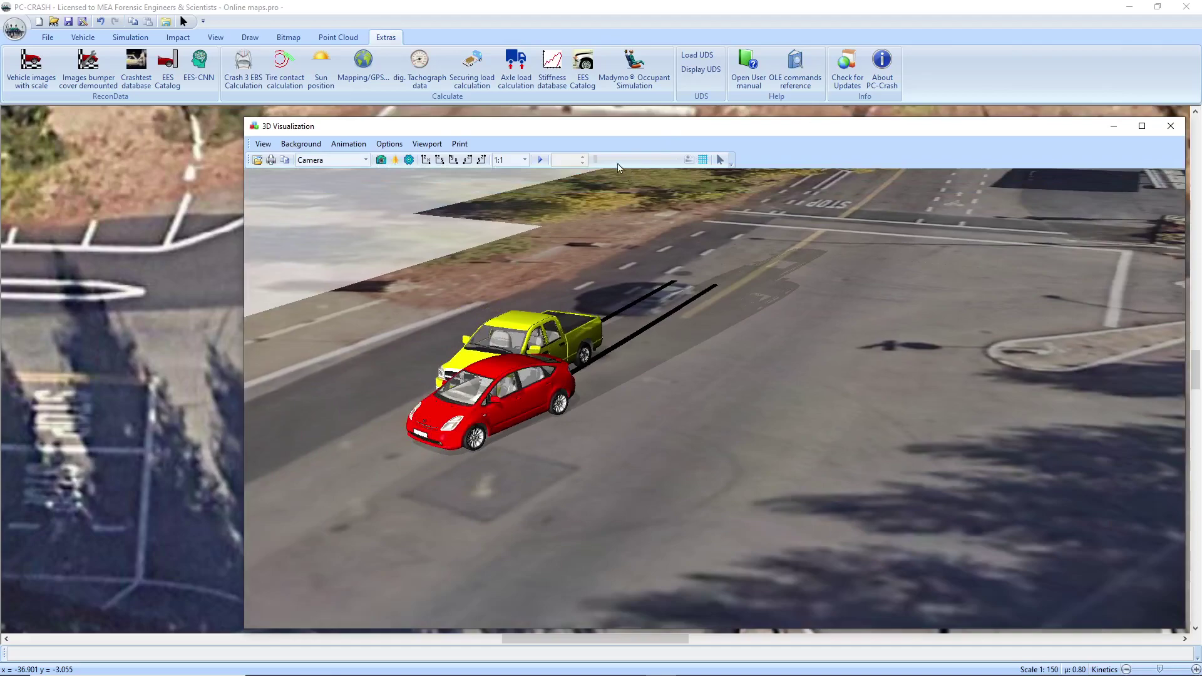
Rewind the simulation time to -1.512 s and set the 3D camera to the Ram driver's view.
click(130, 37)
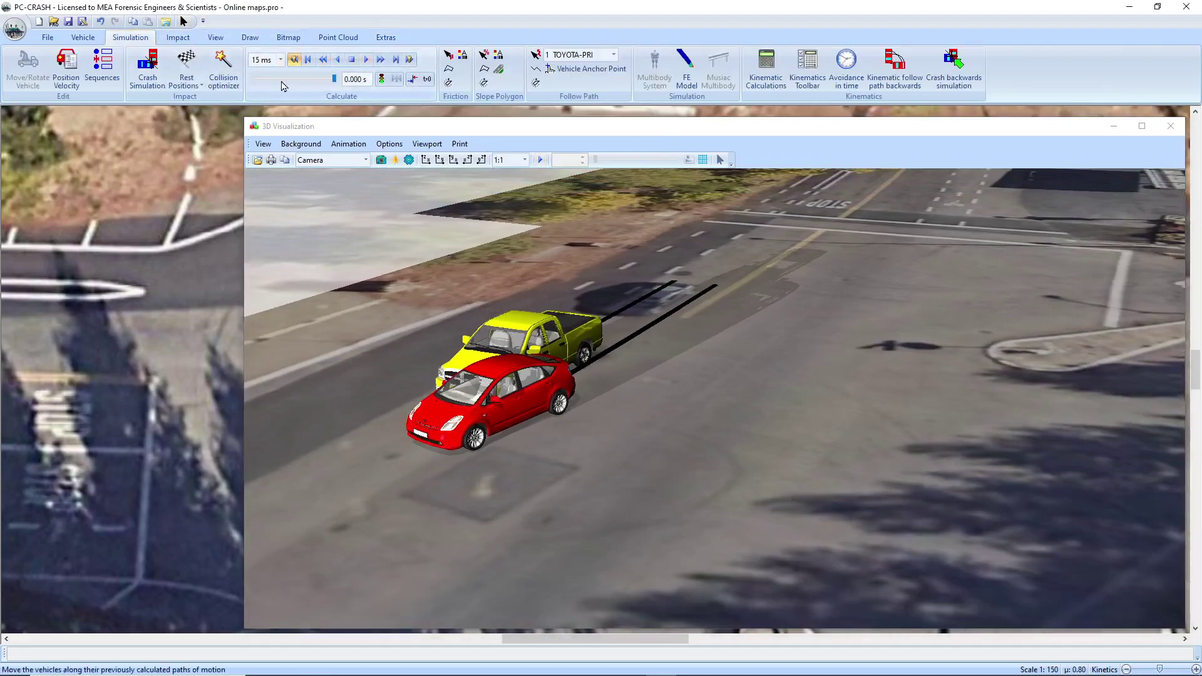
mouse_move(334, 79)
mouse_down()
mouse_move(315, 82)
mouse_move(344, 82)
mouse_move(325, 89)
mouse_up()
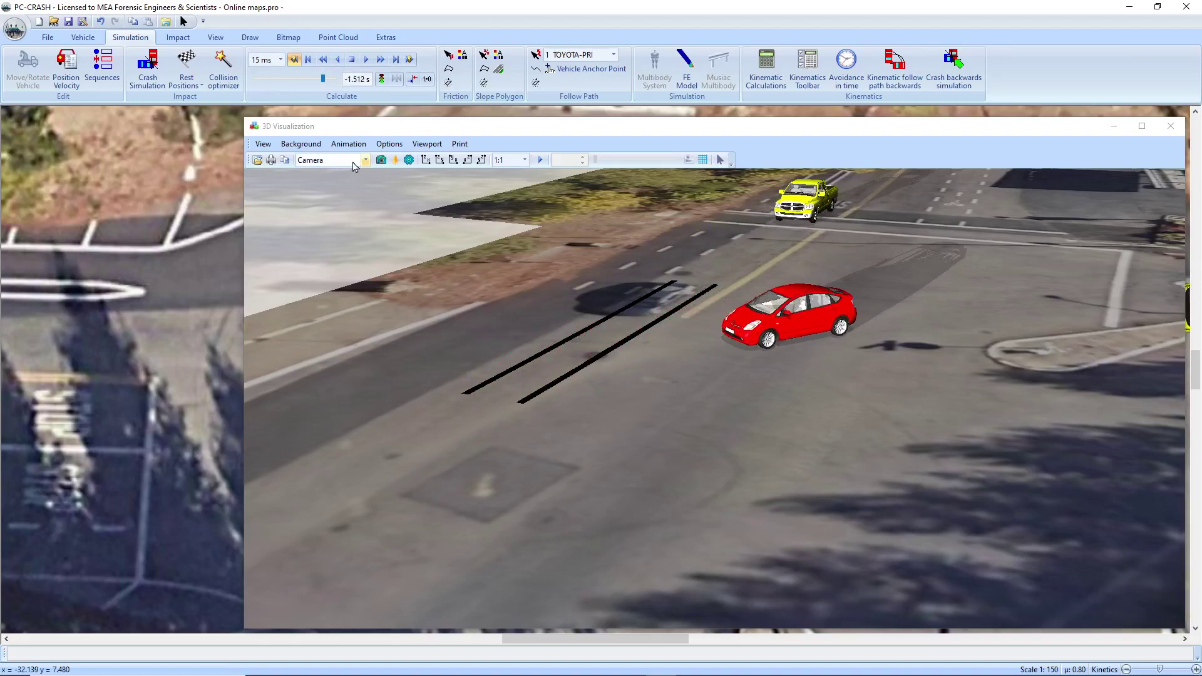
click(354, 160)
click(327, 194)
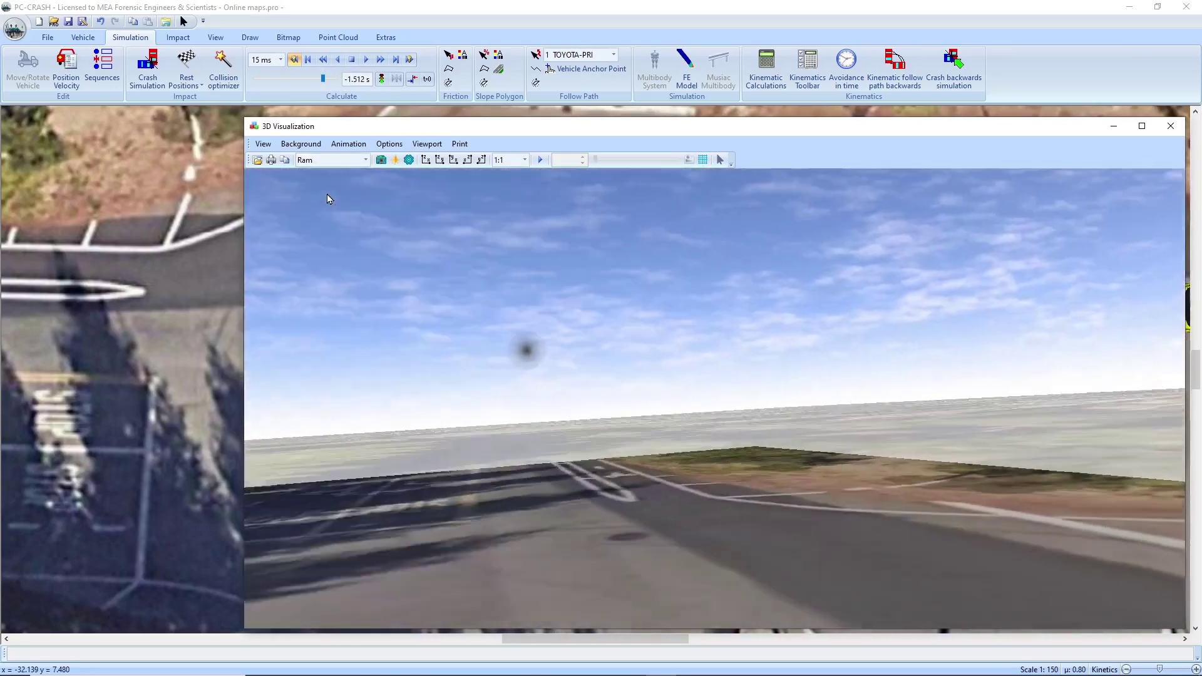
Play the onscreen crash animation from the Ram driver's seat.
click(540, 161)
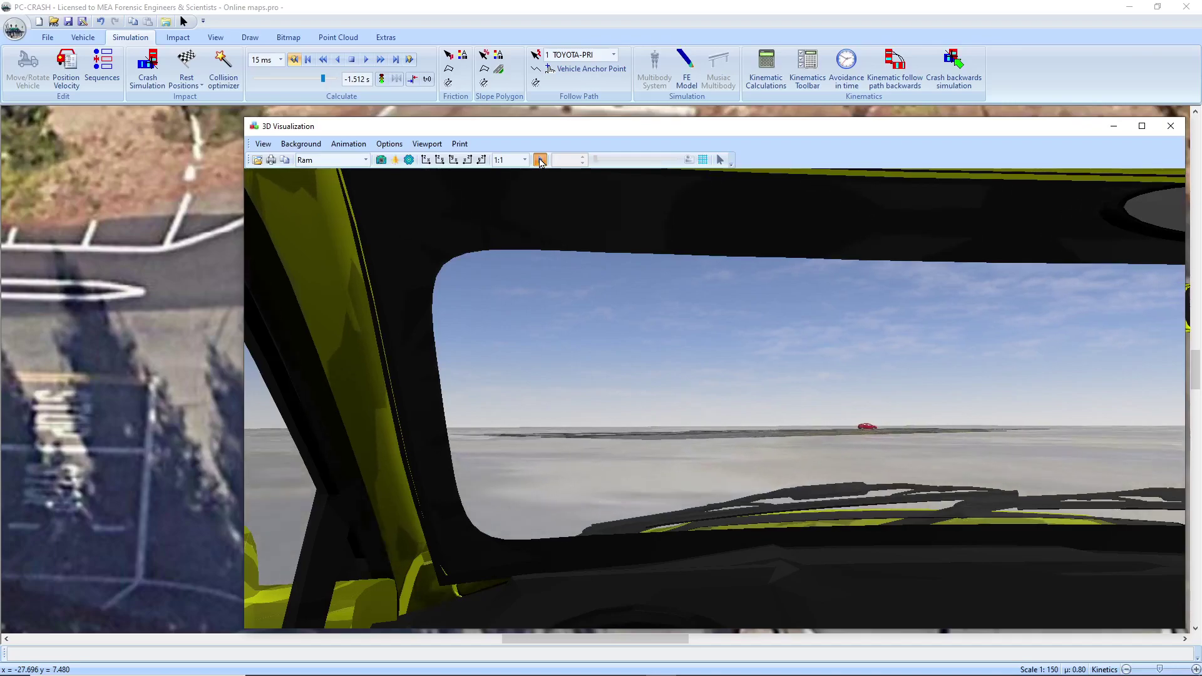